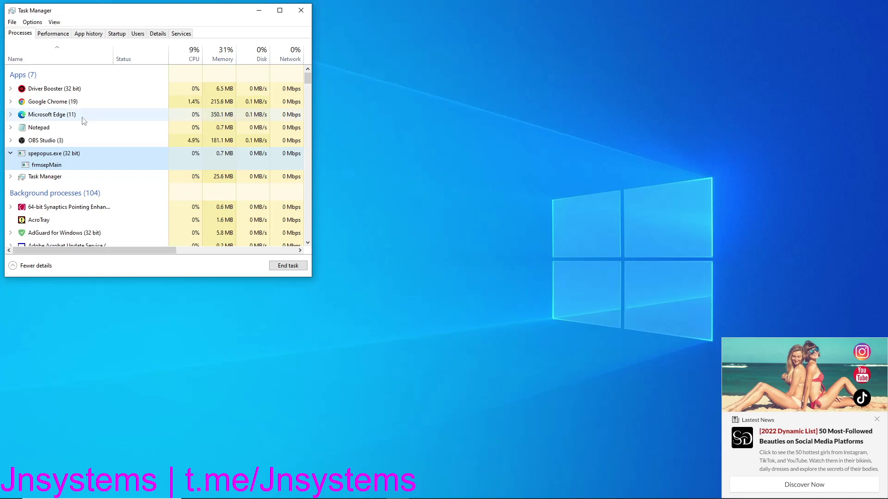
Show Task Manager's apps list with spepopus.exe (32 bit) expanded to its frmsepMain window
click(434, 172)
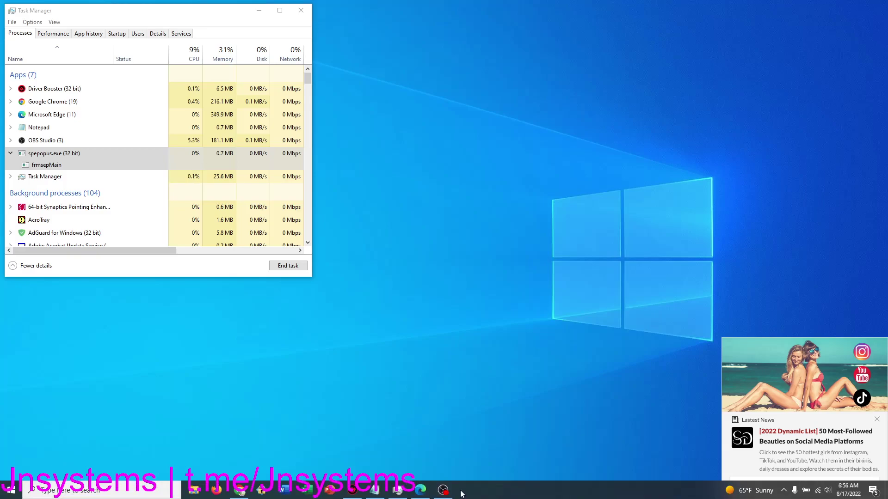
Bring up Driver Booster 9.3 on its Scan page and nudge its window right
click(352, 490)
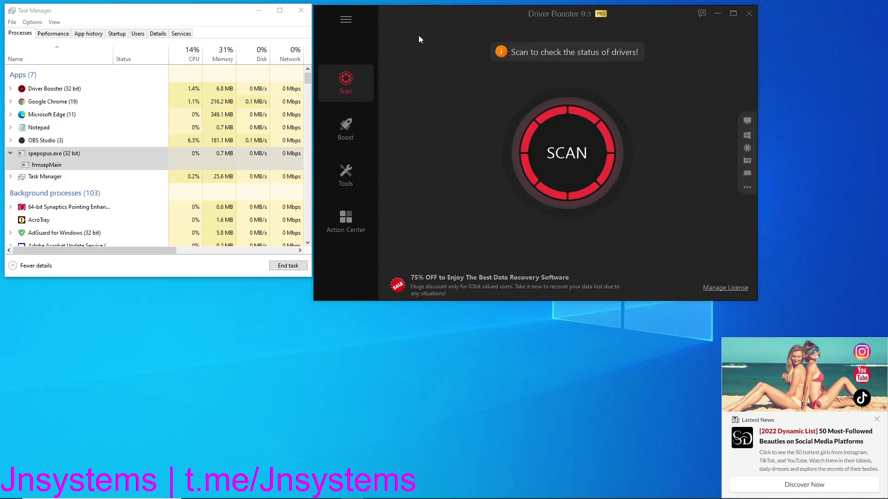
mouse_move(661, 20)
mouse_down()
mouse_move(684, 20)
mouse_move(675, 20)
mouse_up()
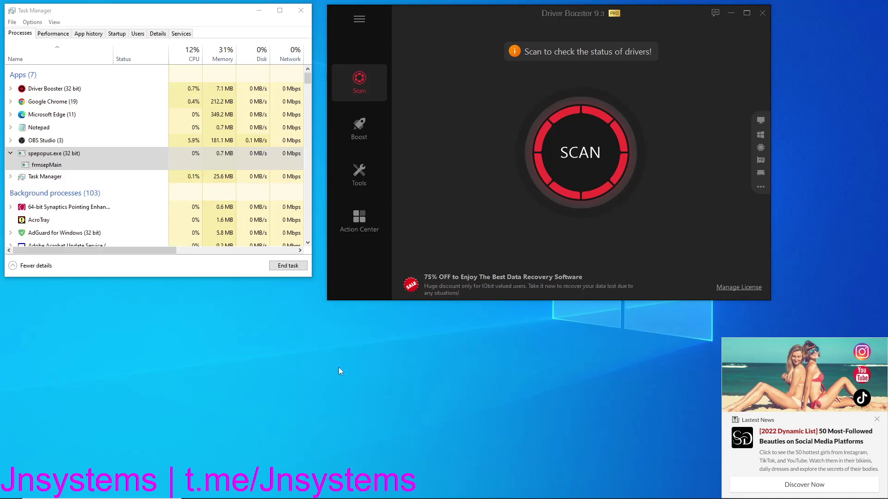
Browse Action Center's VIP Exclusive Offer products, such as Advanced SystemCare Pro and IObit Uninstaller Pro
click(363, 223)
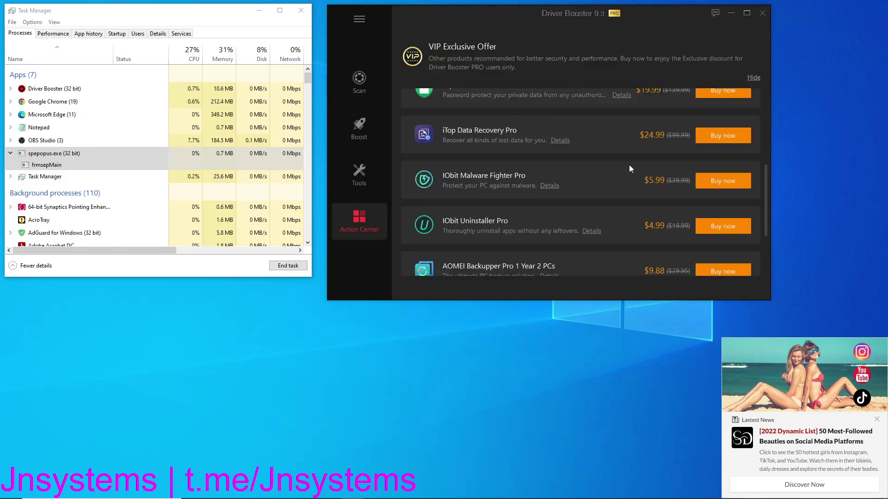
scroll(625, 165, up, 4)
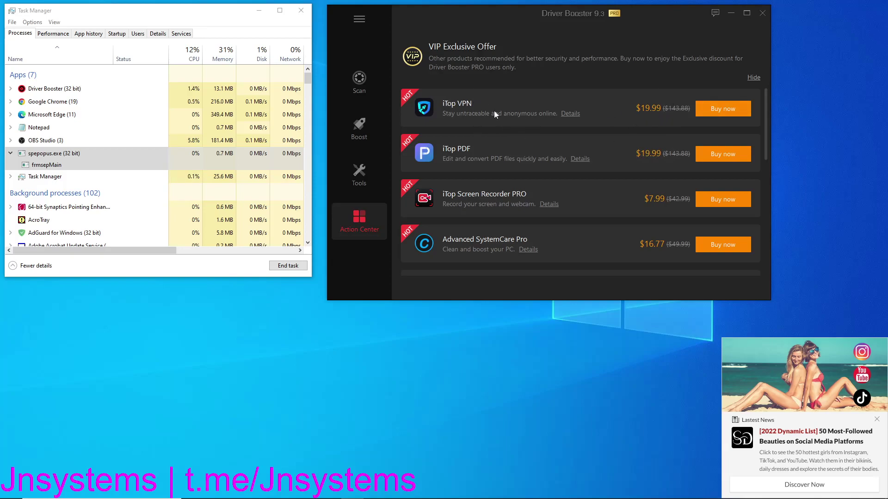
scroll(530, 146, down, 1)
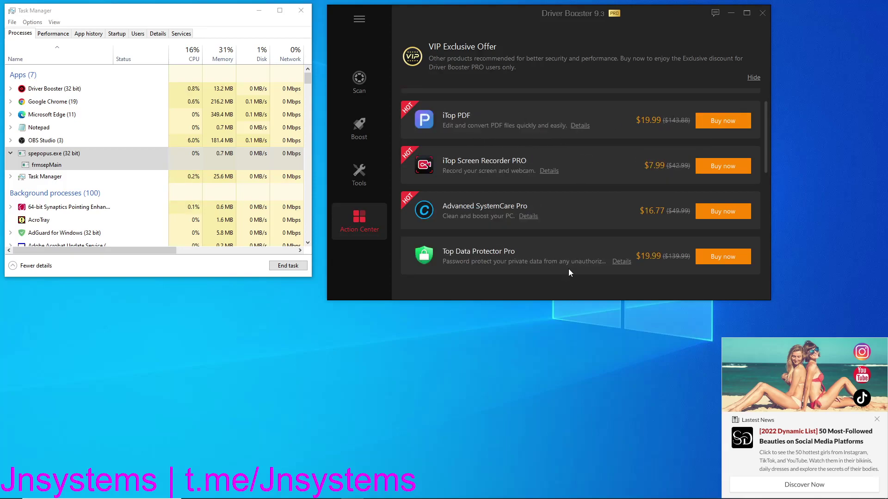
scroll(527, 204, down, 2)
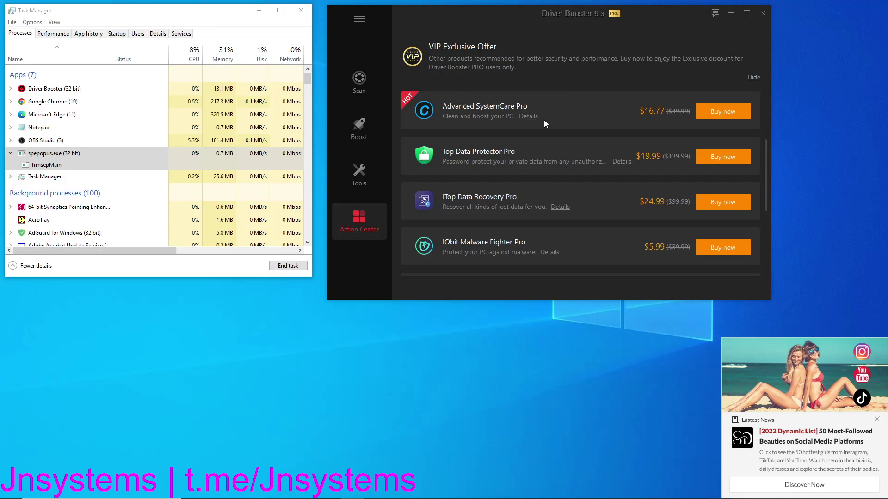
scroll(546, 127, down, 1)
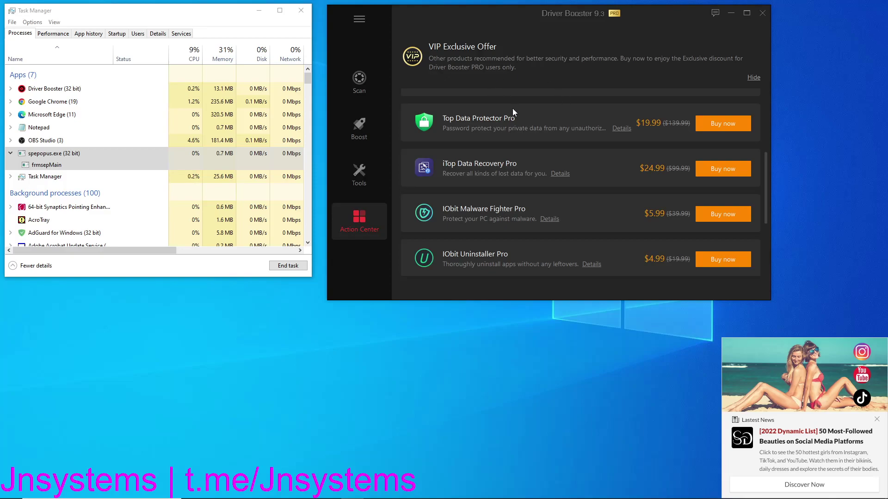
scroll(513, 110, down, 3)
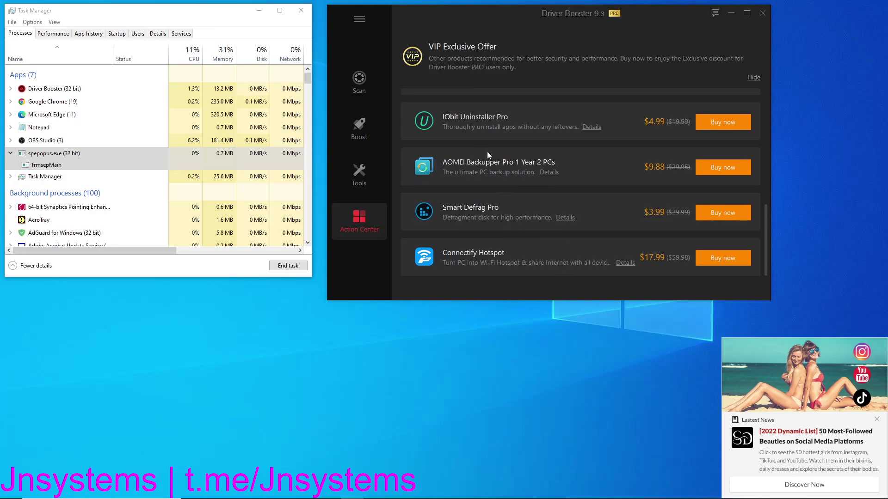
scroll(532, 163, up, 1)
scroll(567, 185, down, 1)
mouse_move(486, 176)
scroll(584, 181, up, 3)
mouse_move(545, 219)
scroll(547, 219, down, 3)
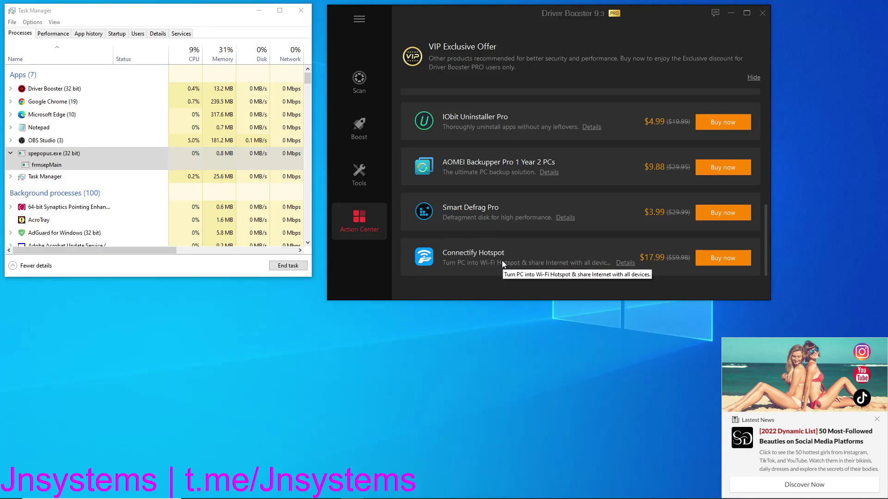
scroll(551, 257, up, 1)
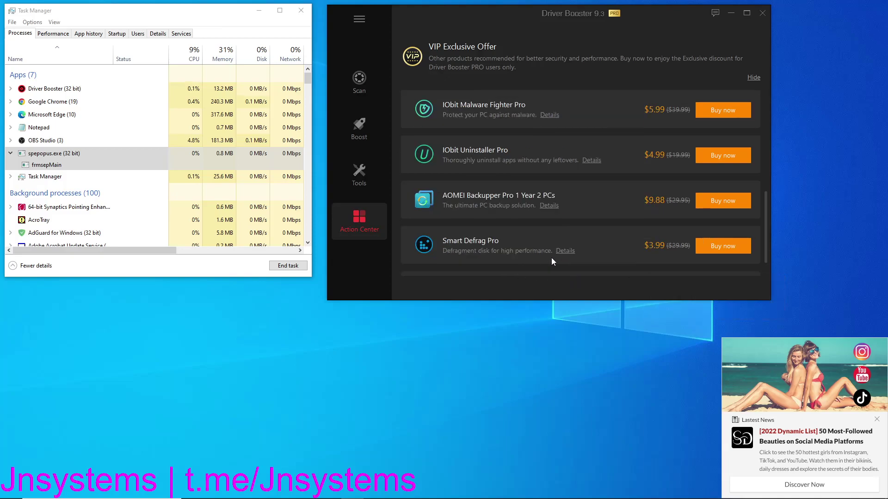
scroll(551, 258, up, 1)
scroll(551, 254, up, 1)
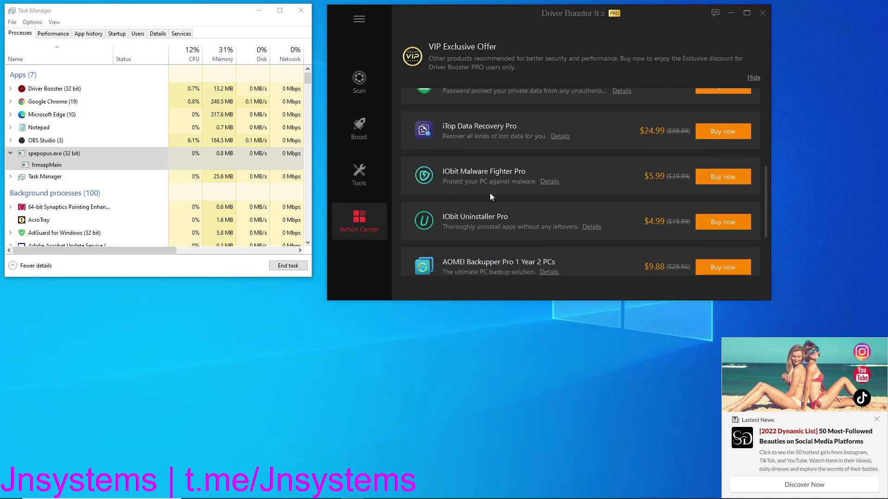
scroll(511, 180, up, 1)
scroll(516, 180, down, 1)
scroll(471, 174, down, 1)
scroll(539, 188, up, 2)
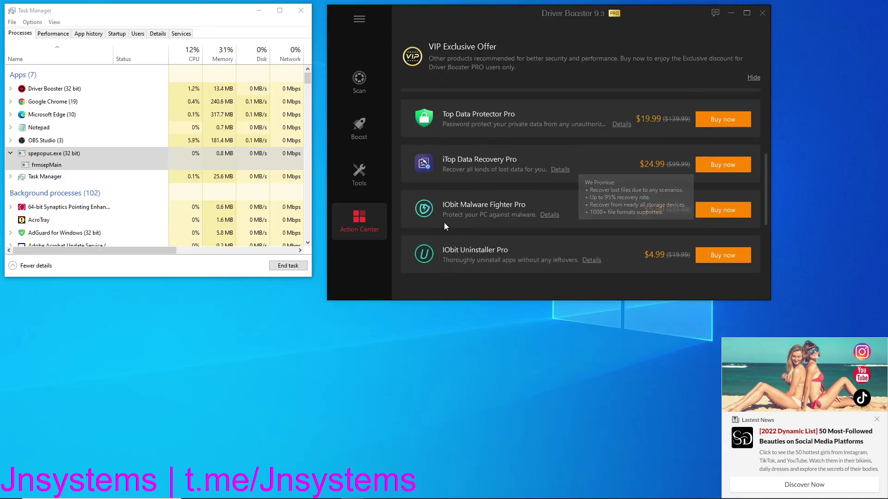
Switch Driver Booster back to Scan, shift it right, and select spepopus.exe in Task Manager
click(358, 85)
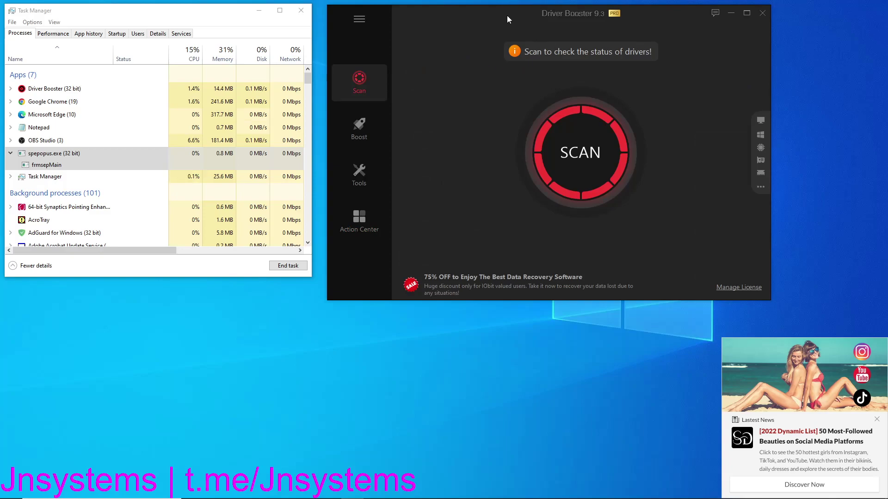
drag(497, 15, 595, 17)
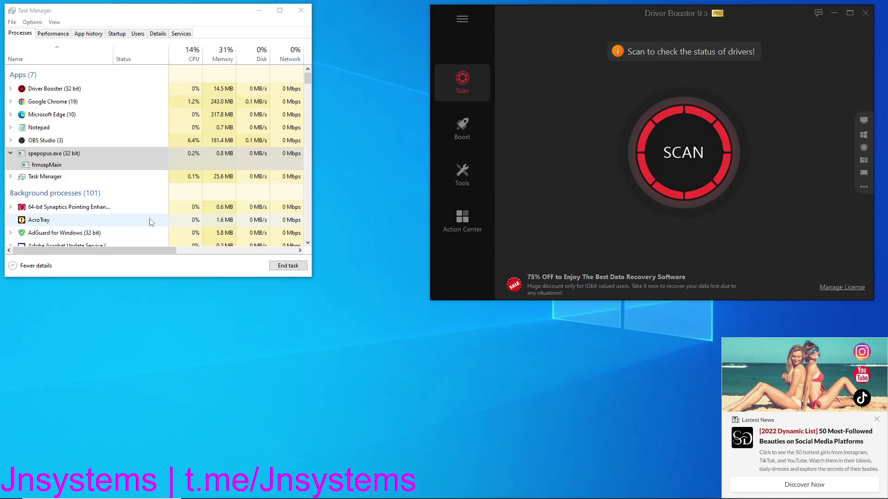
click(81, 153)
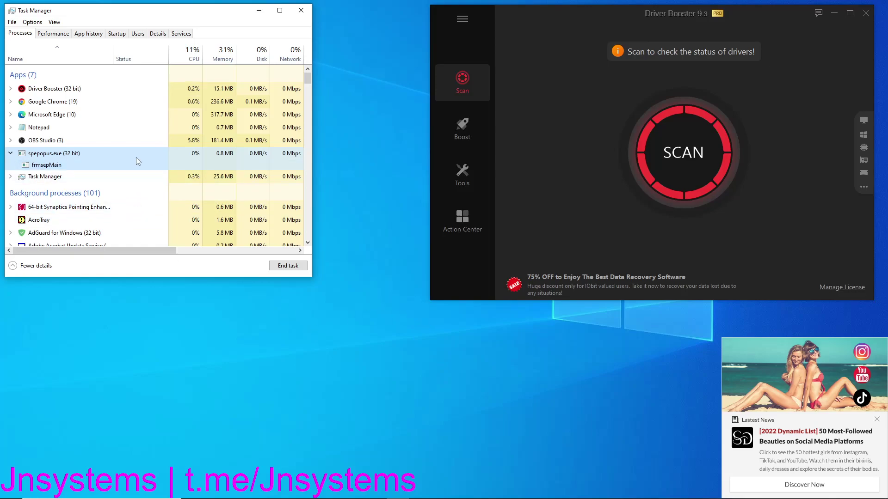
Open spepopus.exe's file location, the 9.3.0\Pub folder, and select the file there
right_click(123, 154)
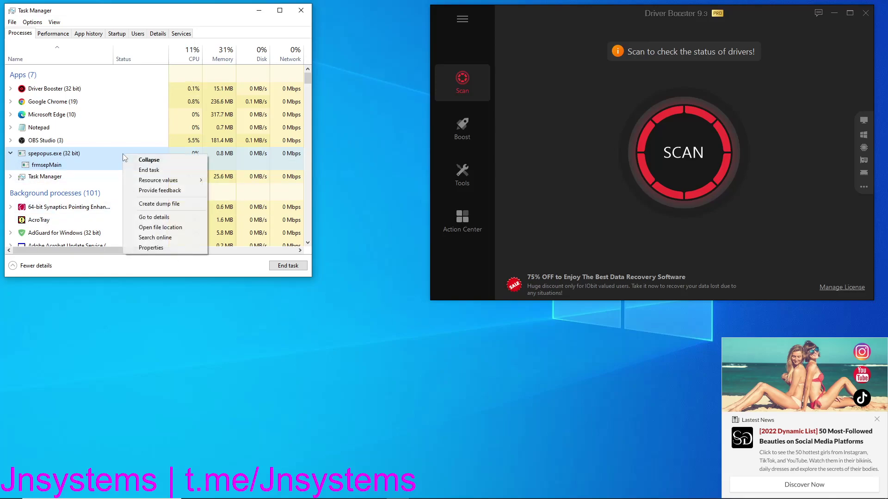
click(168, 228)
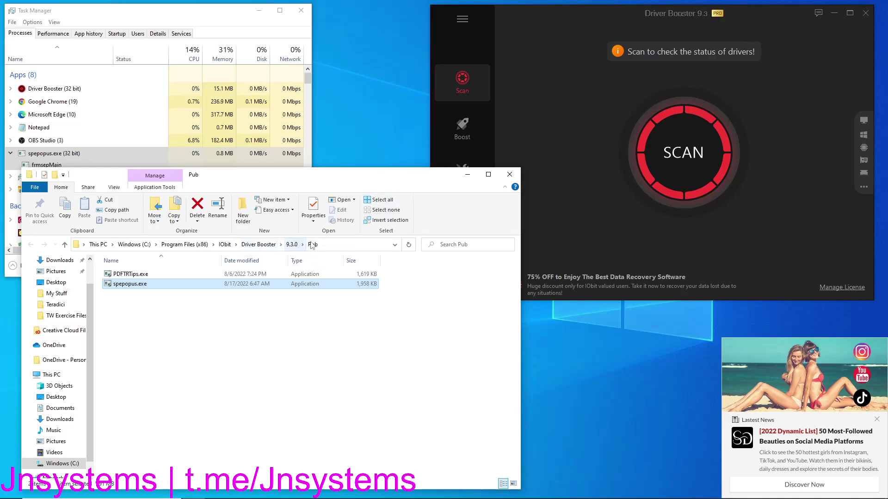
click(118, 321)
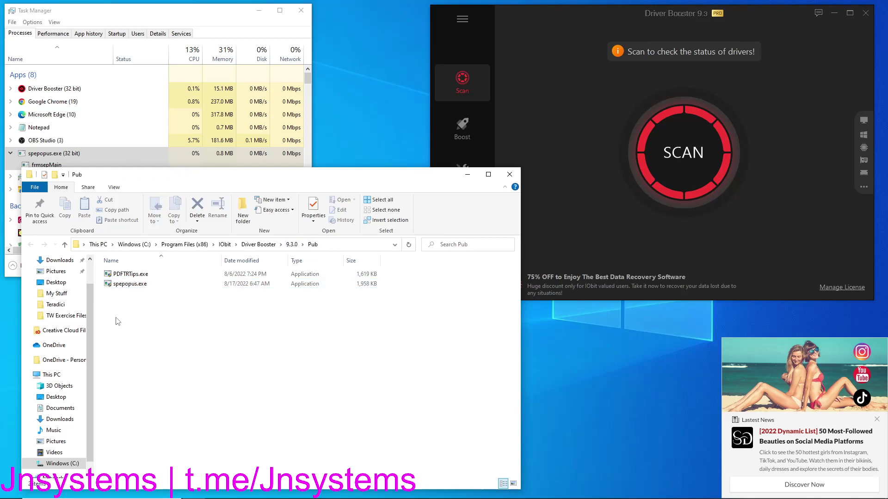
click(122, 289)
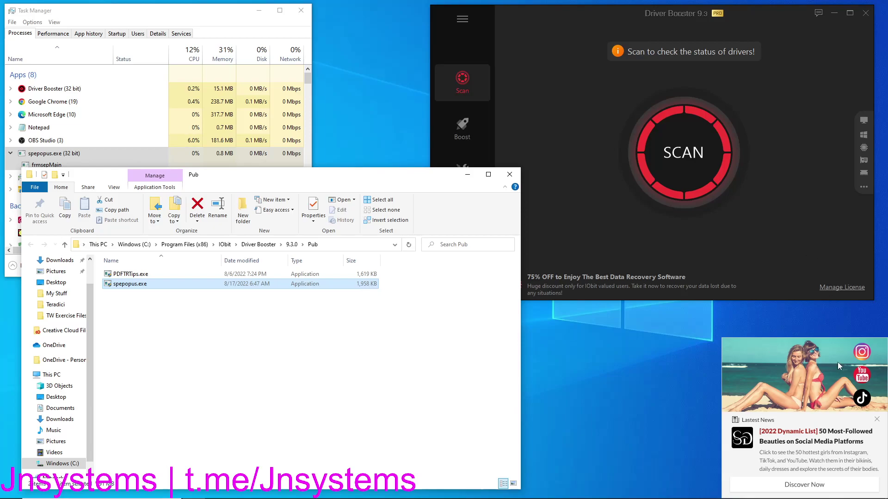
click(167, 34)
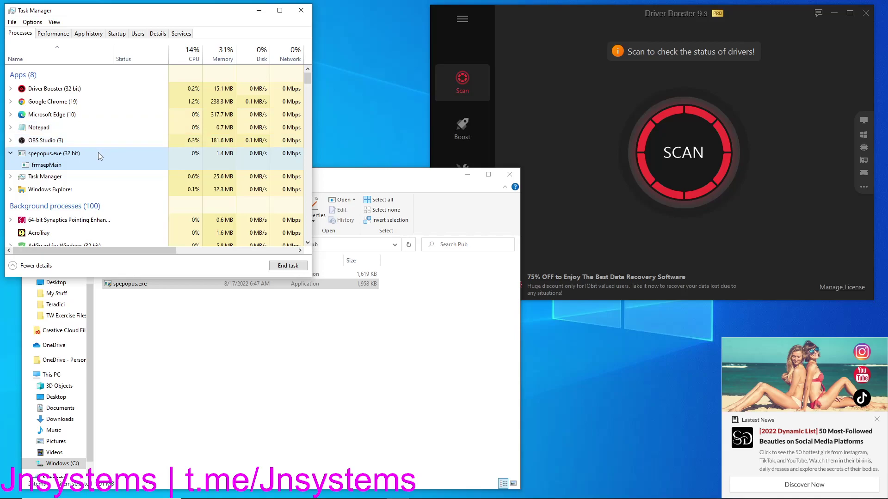
Open the Game Boost configuration and scroll its process list, where Taskmgr.exe is unchecked
click(529, 36)
click(463, 129)
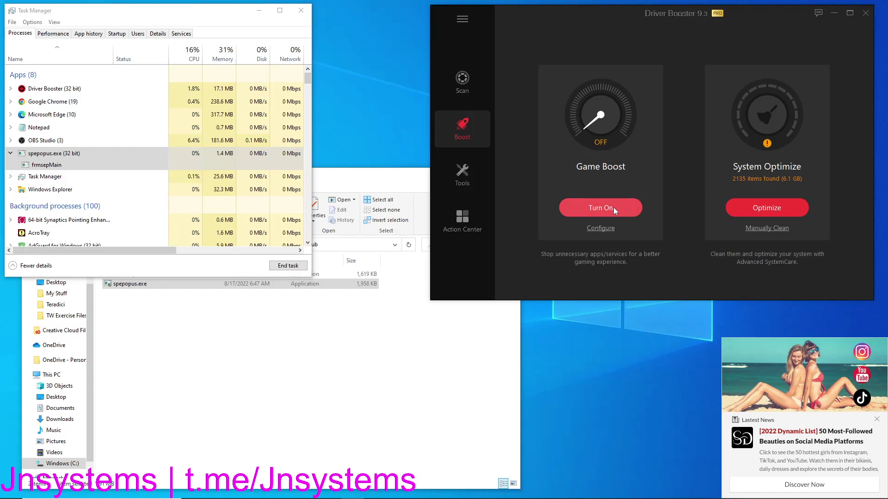
drag(23, 16, 20, 16)
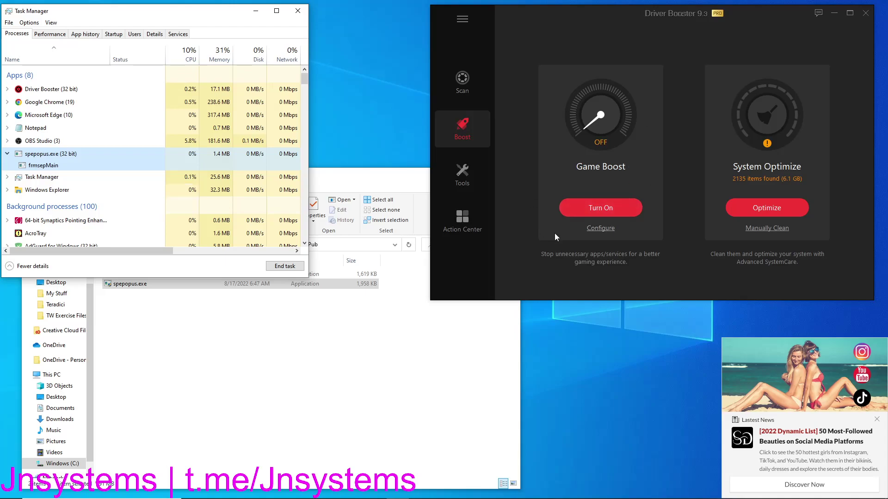
click(601, 228)
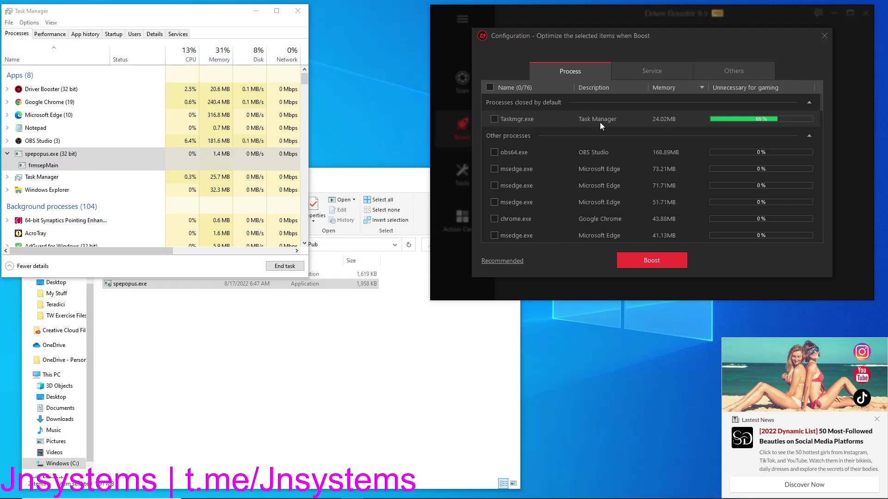
scroll(623, 143, down, 3)
scroll(534, 145, down, 15)
scroll(545, 177, up, 10)
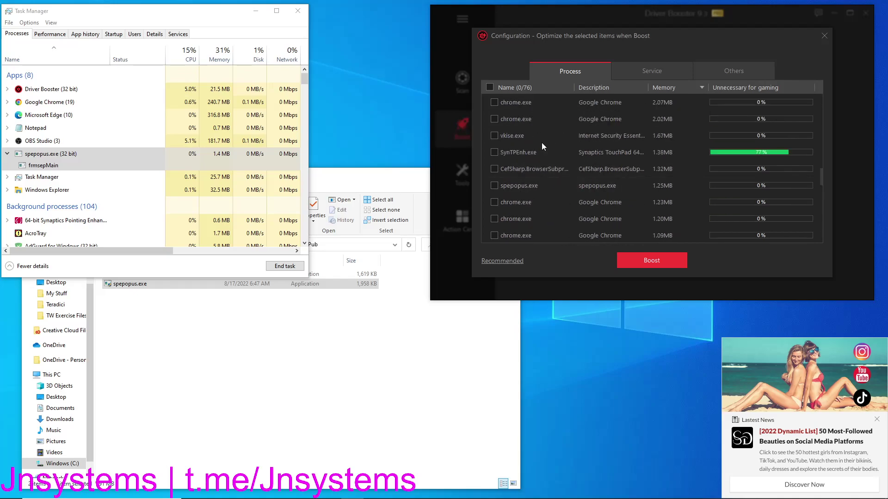
scroll(542, 134, down, 10)
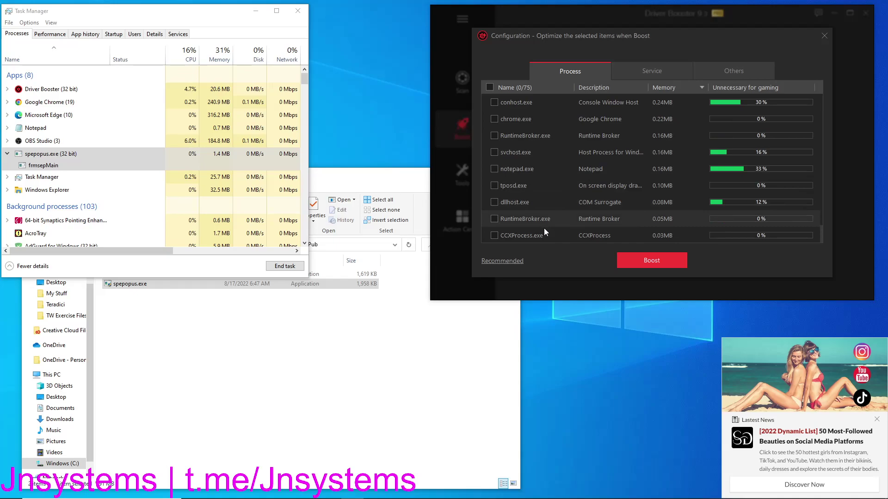
scroll(544, 229, up, 10)
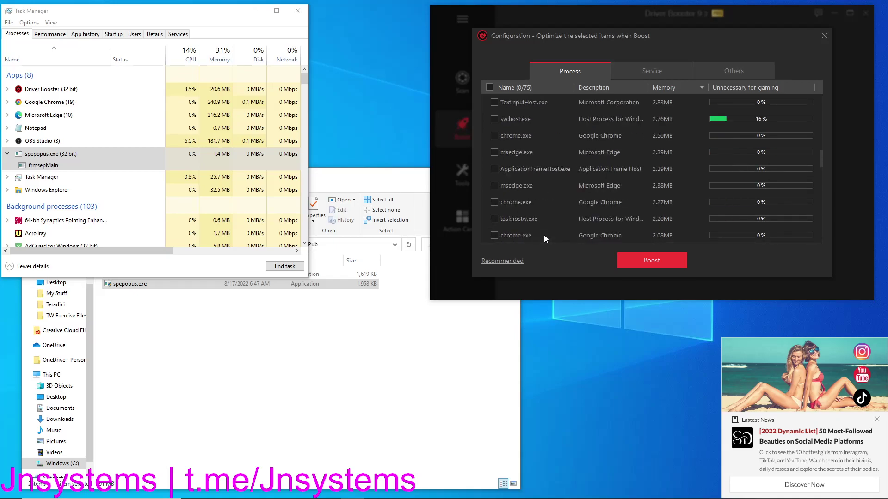
Close the configuration, toggle Game Boost on then off, and reopen Task Manager from the taskbar
click(824, 37)
click(623, 208)
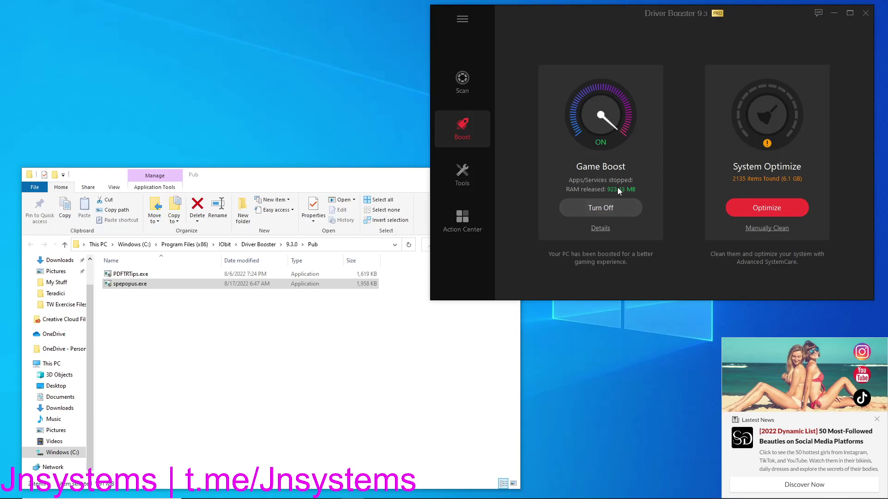
click(604, 209)
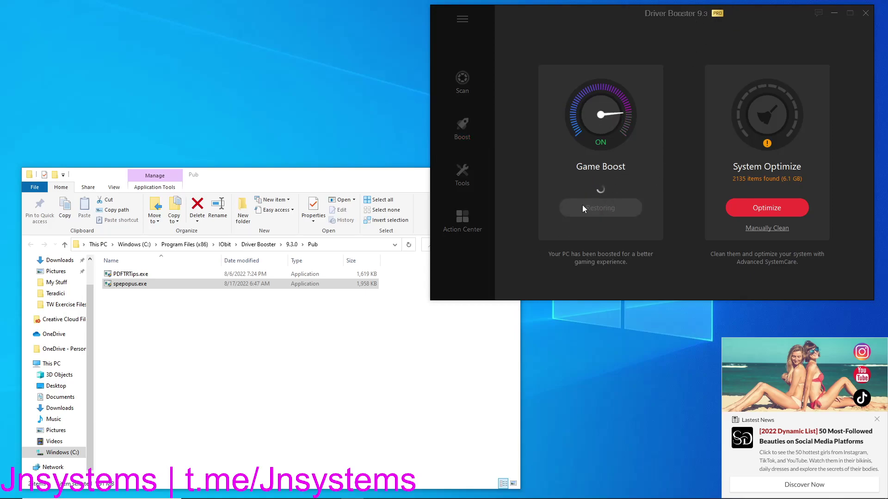
right_click(601, 491)
click(625, 446)
Make Task Manager taller and switch Driver Booster from Scan to Tools and back to Scan
drag(133, 80, 145, 10)
click(463, 83)
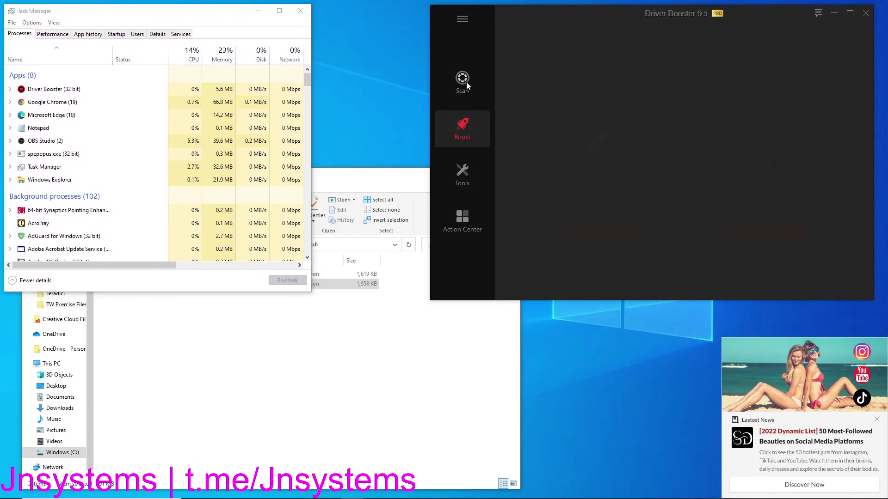
click(471, 178)
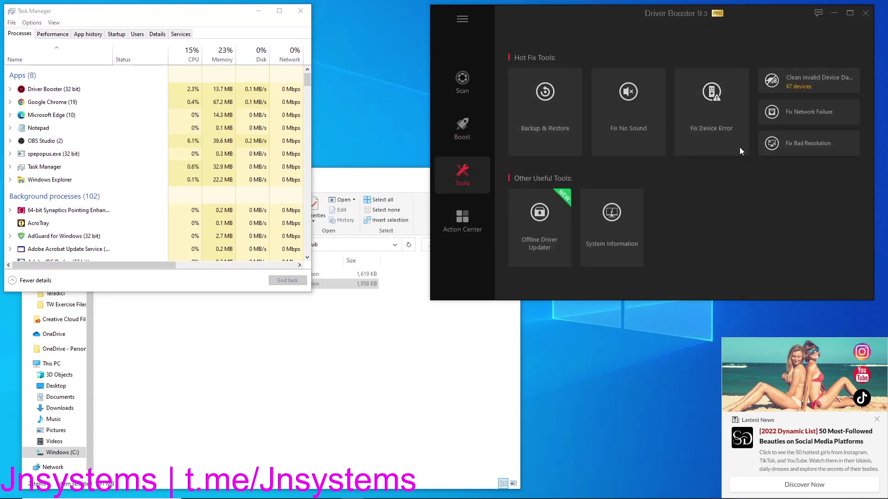
click(479, 82)
Open Driver Booster Settings from the main menu and scroll through every section to Scheduler
click(466, 23)
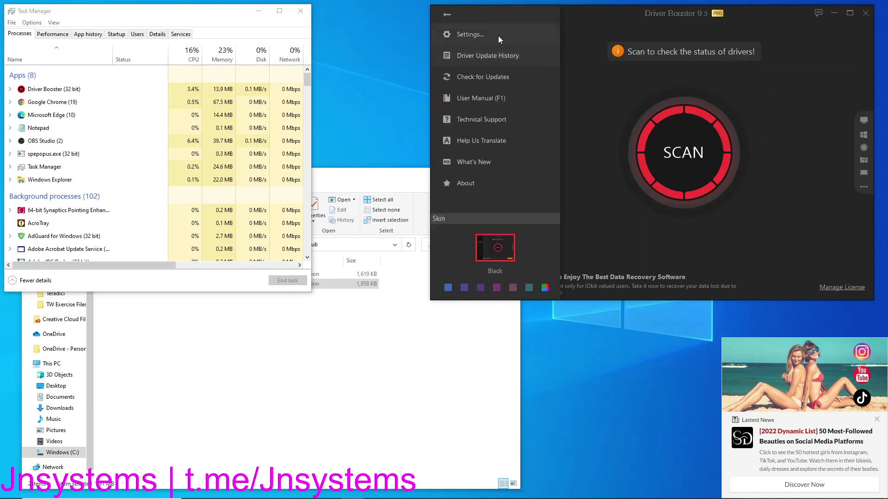
click(492, 34)
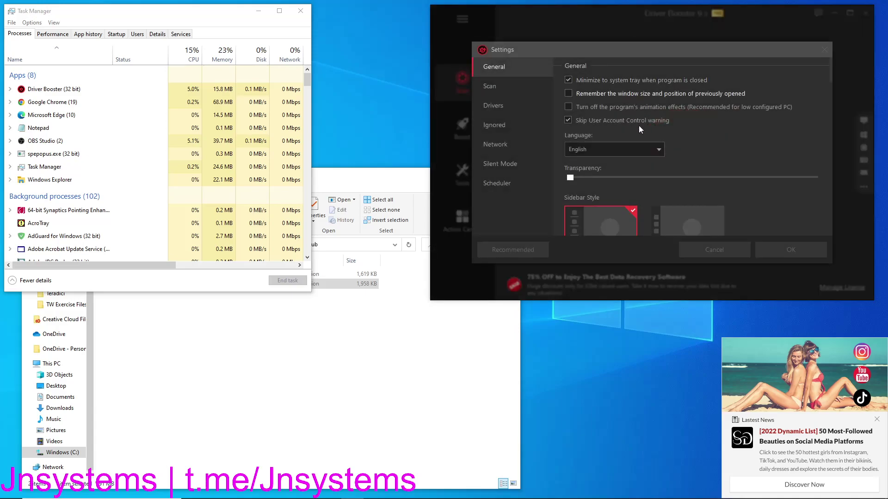
scroll(639, 127, down, 5)
scroll(637, 122, down, 5)
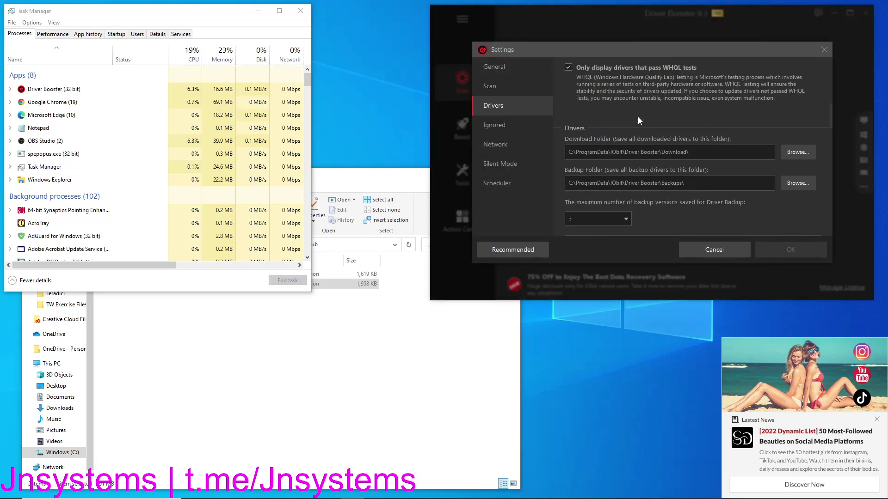
scroll(650, 107, down, 5)
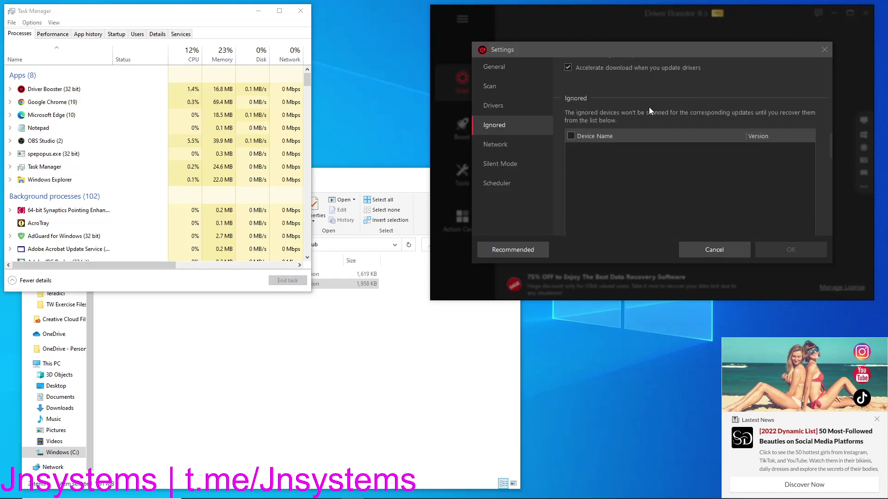
scroll(640, 124, down, 5)
scroll(640, 123, down, 5)
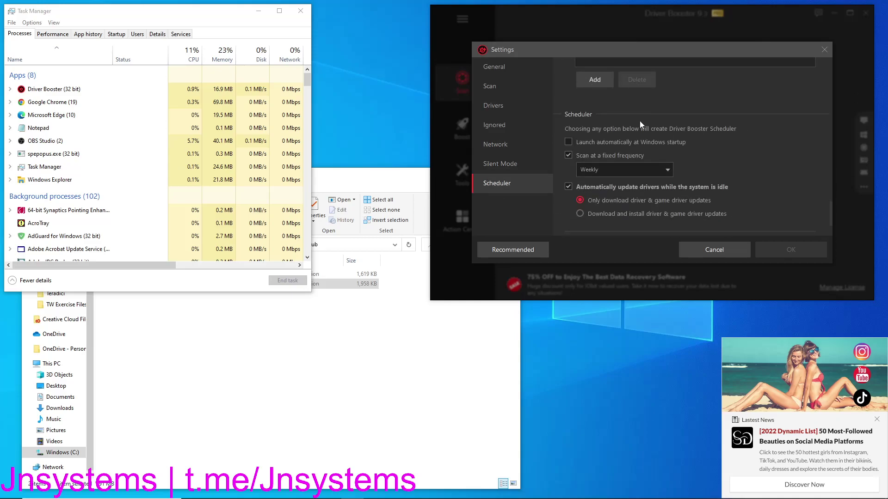
Cancel the Settings dialog and rearrange the Pub folder, Driver Booster and Task Manager windows
click(728, 250)
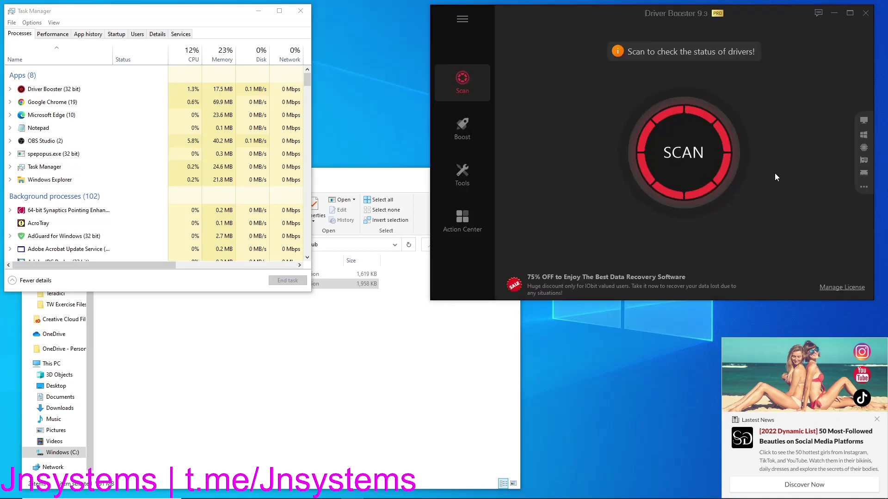
click(364, 359)
drag(358, 180, 342, 184)
click(470, 46)
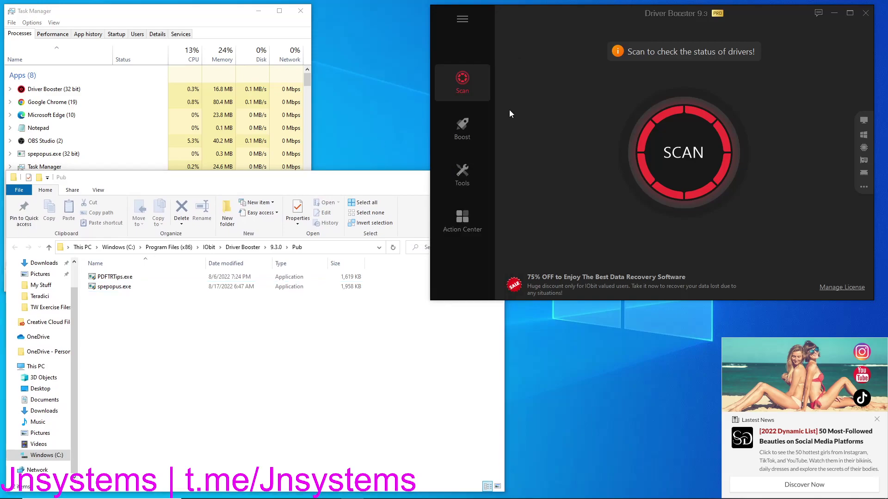
drag(234, 13, 234, 12)
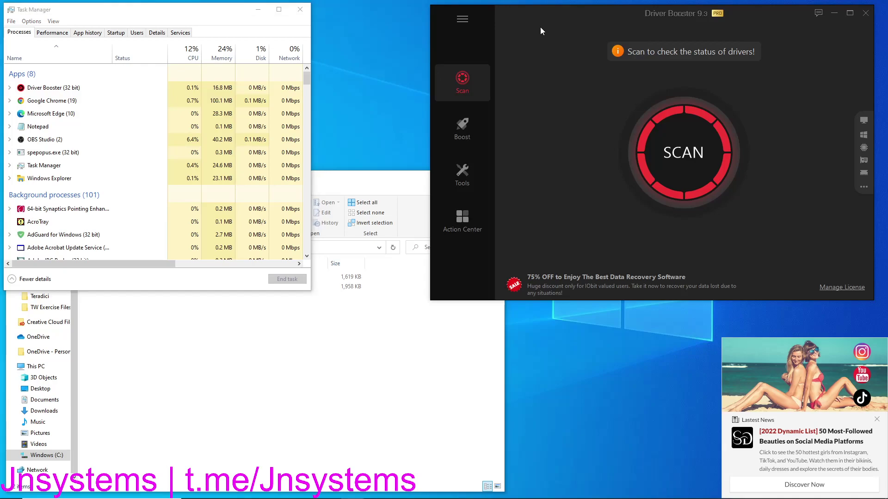
drag(535, 29, 555, 19)
click(249, 361)
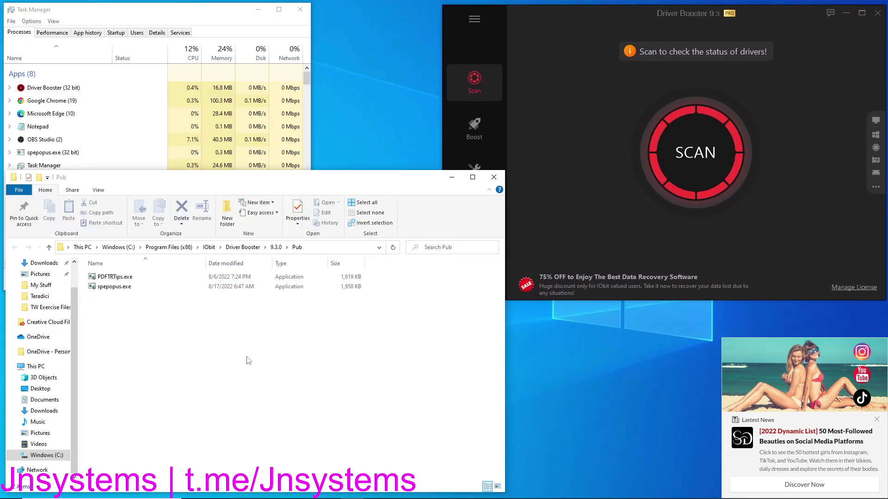
click(167, 20)
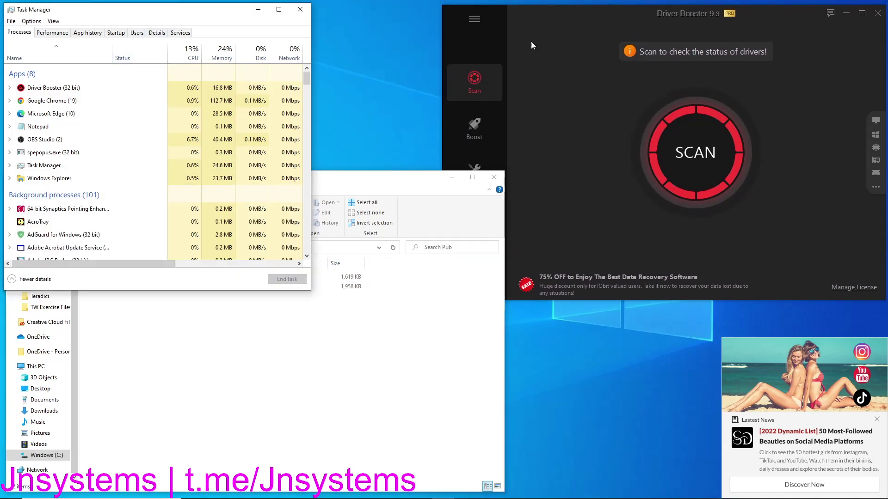
click(551, 102)
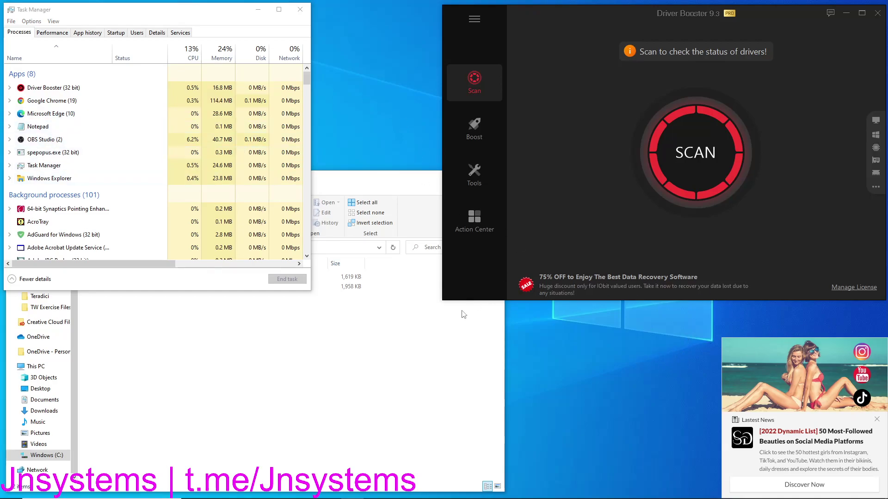
click(326, 342)
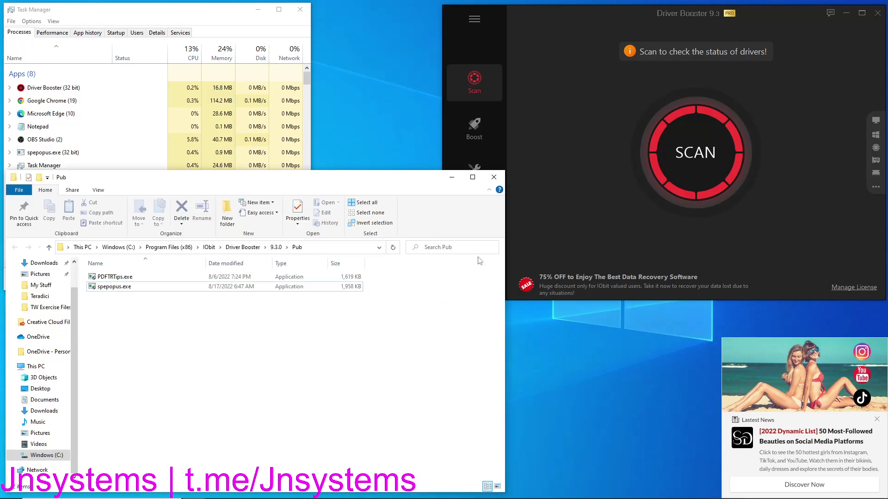
click(13, 165)
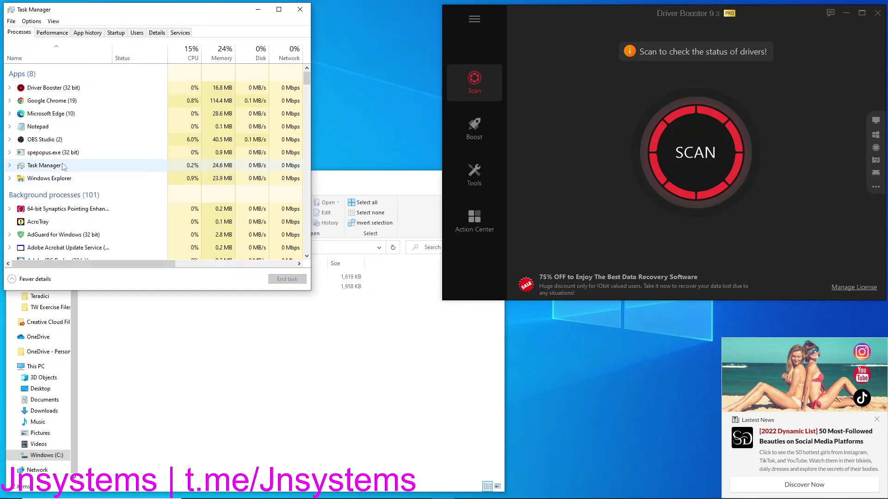
End the spepopus.exe (32 bit) process in Task Manager
click(13, 153)
click(11, 153)
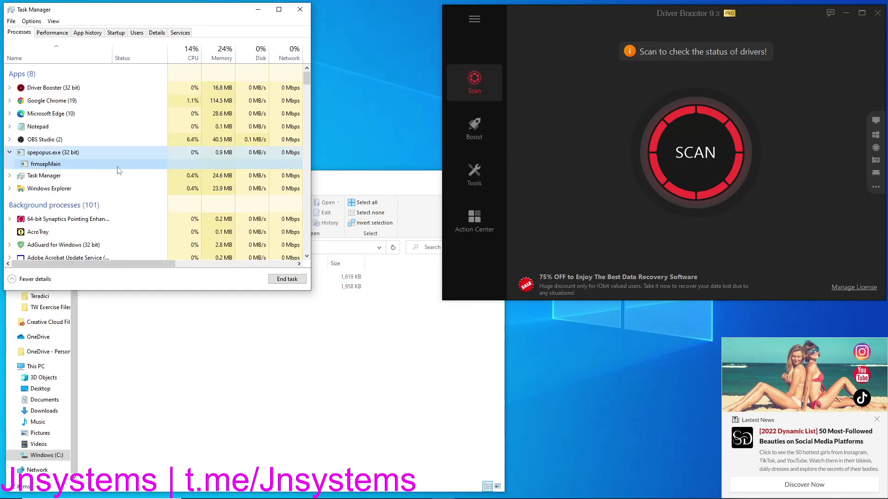
click(283, 280)
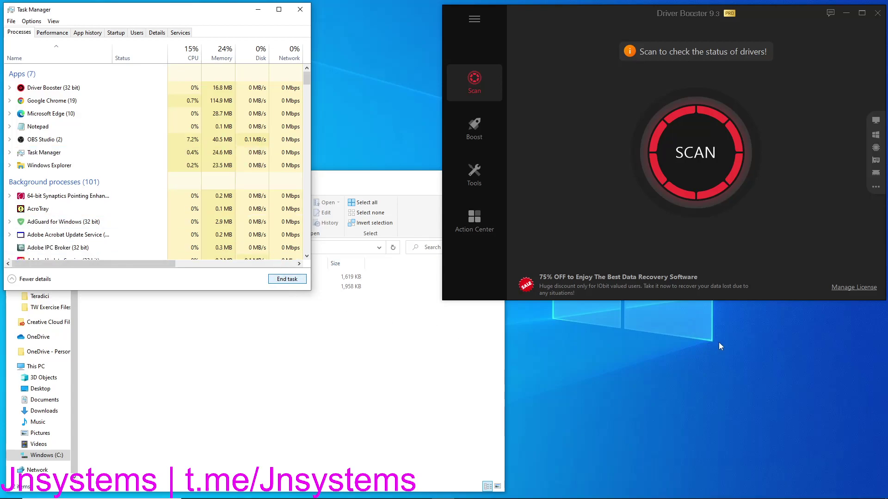
Deselect spepopus.exe in the Pub folder and close the Driver Booster window
click(144, 289)
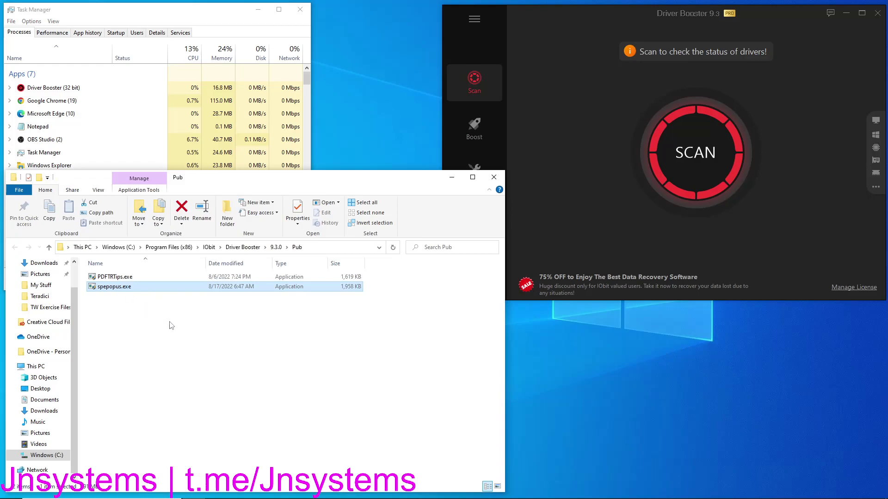
click(194, 341)
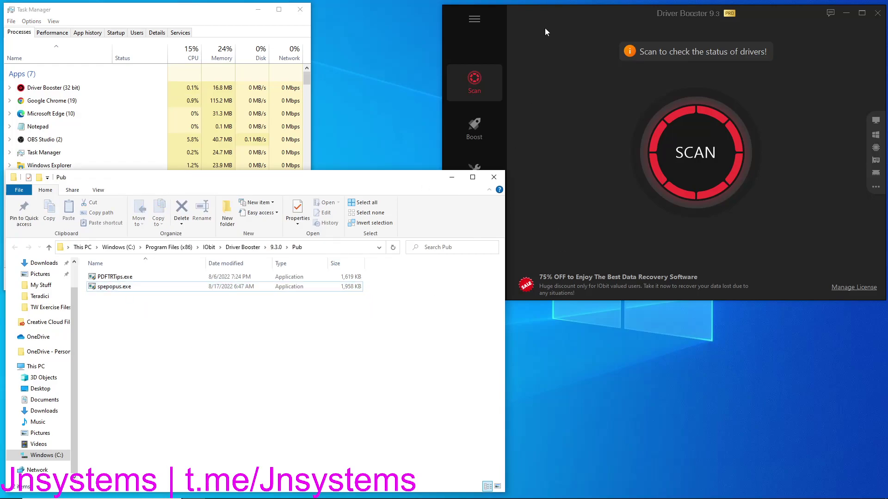
click(544, 26)
click(878, 13)
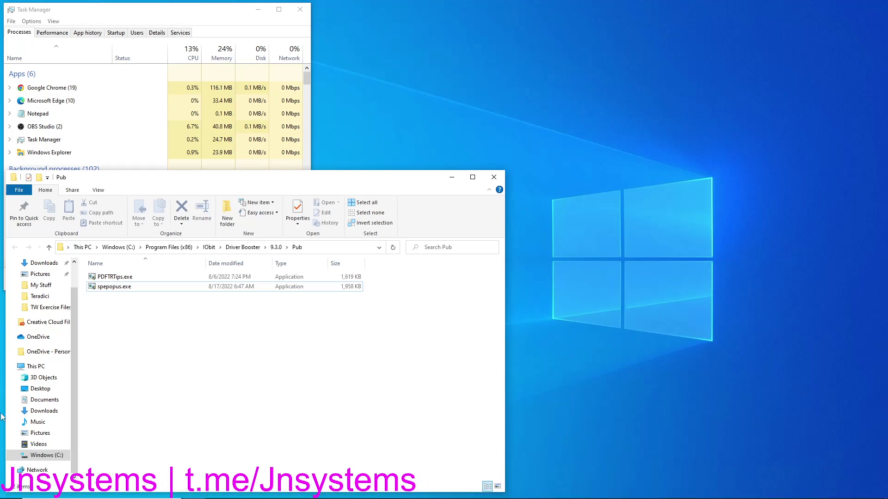
In Windows Settings > Apps, start uninstalling Driver Booster 9
right_click(4, 492)
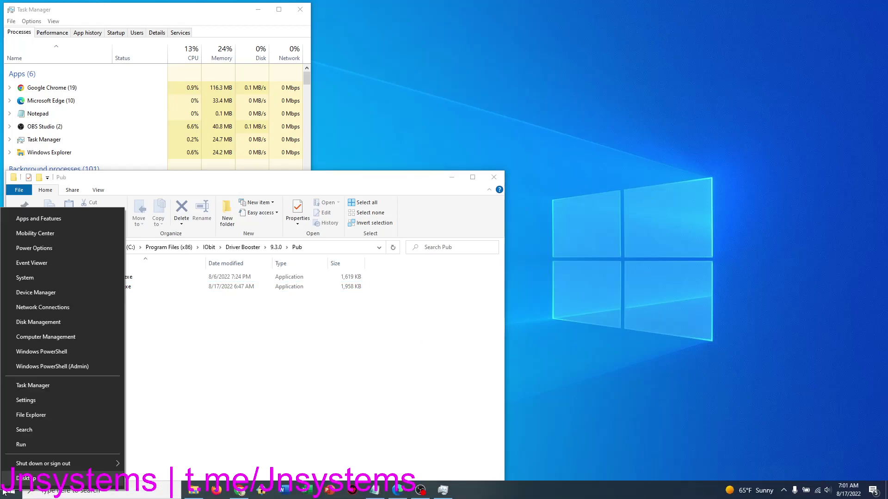
click(28, 400)
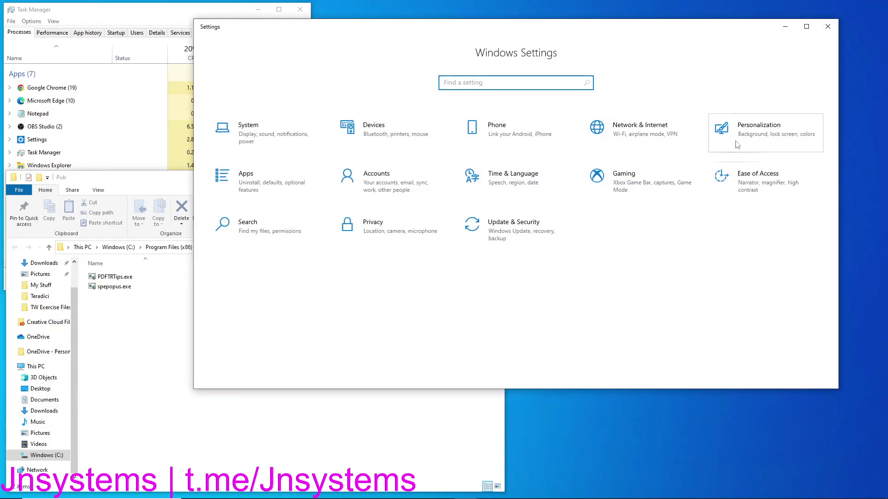
click(246, 178)
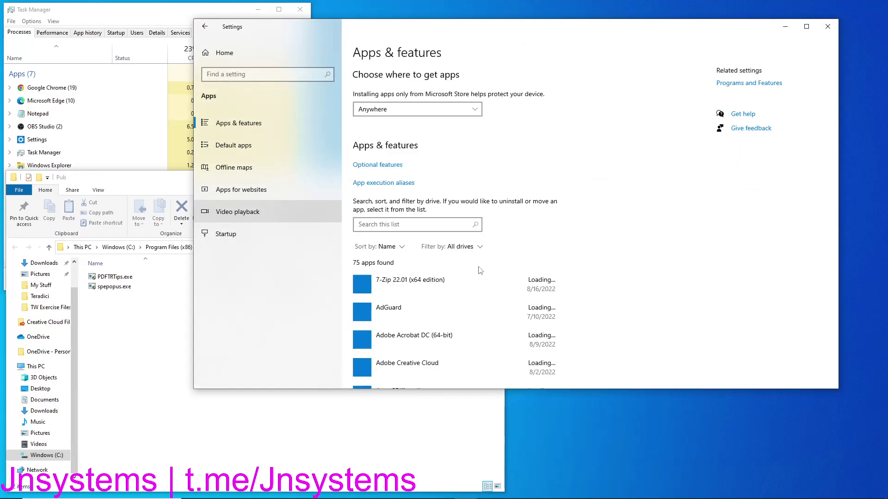
scroll(481, 266, down, 10)
click(423, 204)
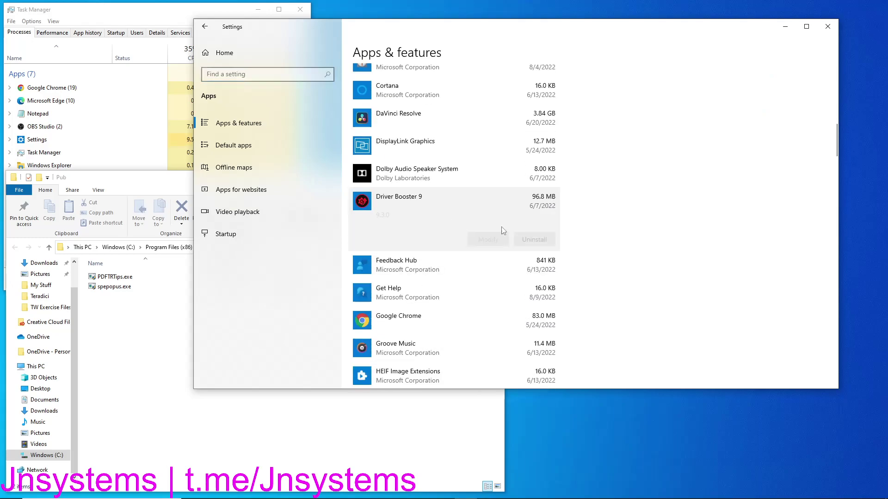
click(535, 240)
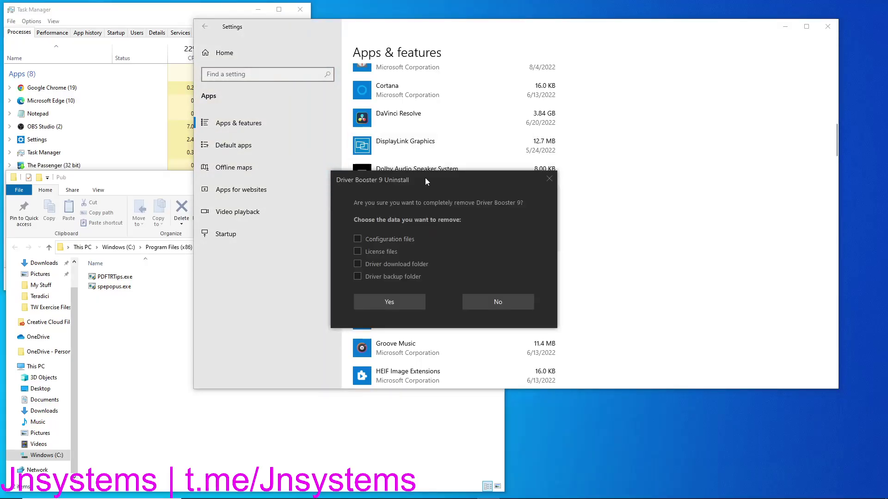
Close Settings and also remove the configuration files, license files and driver download folder
drag(426, 178, 753, 53)
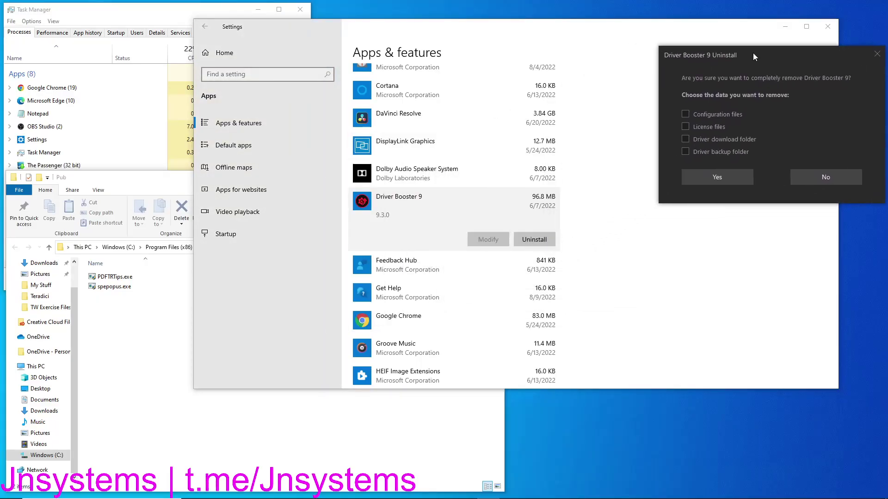
click(827, 26)
click(699, 114)
click(702, 127)
click(704, 139)
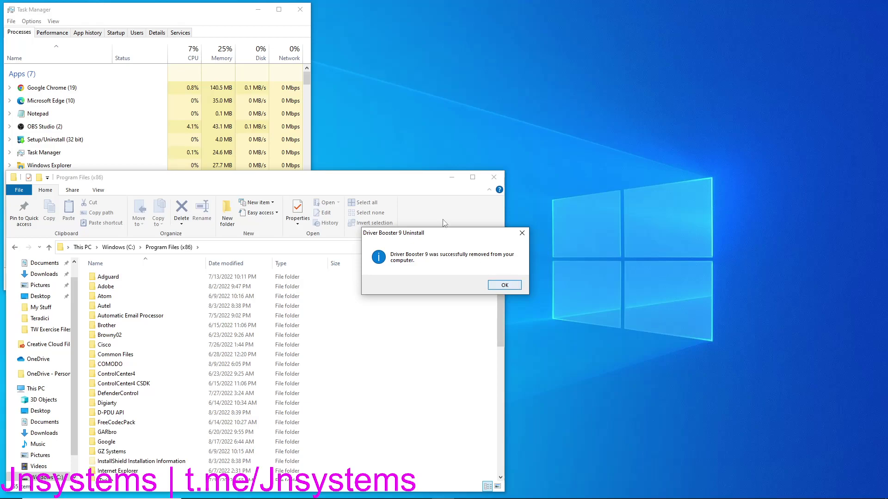
drag(431, 235, 604, 133)
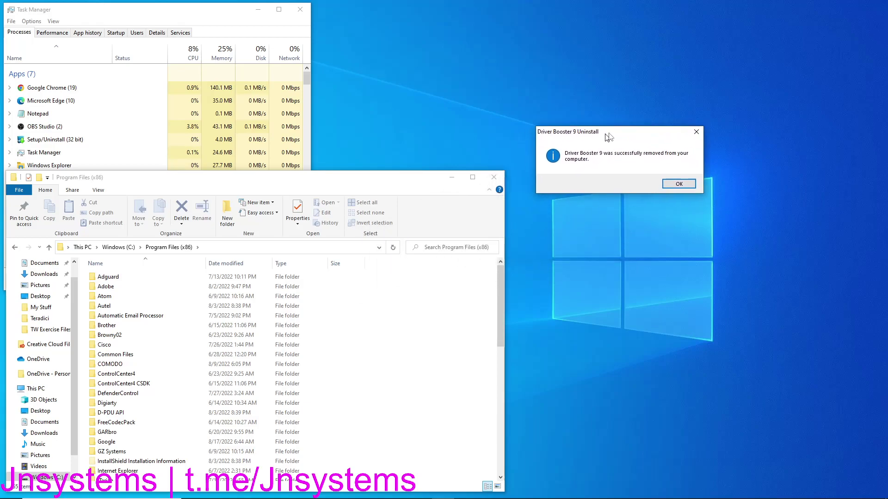
Acknowledge the Driver Booster 9 uninstall-complete message and close File Explorer, leaving Task Manager open
click(679, 184)
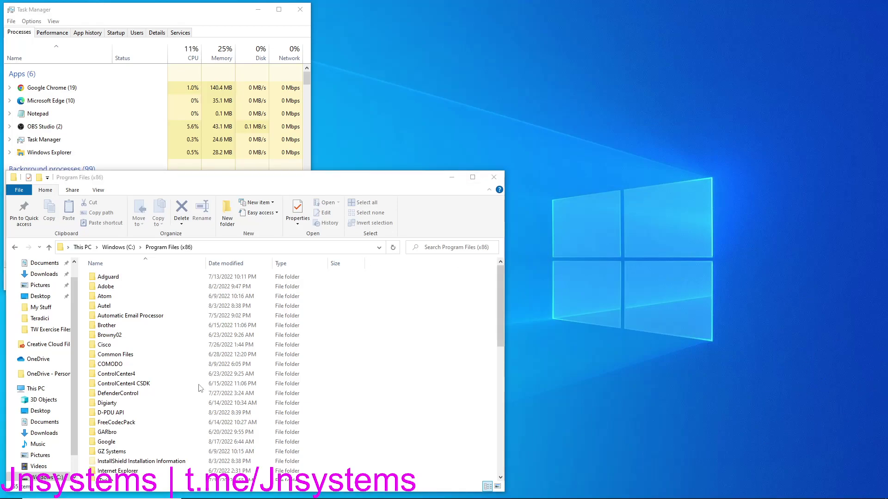
click(494, 179)
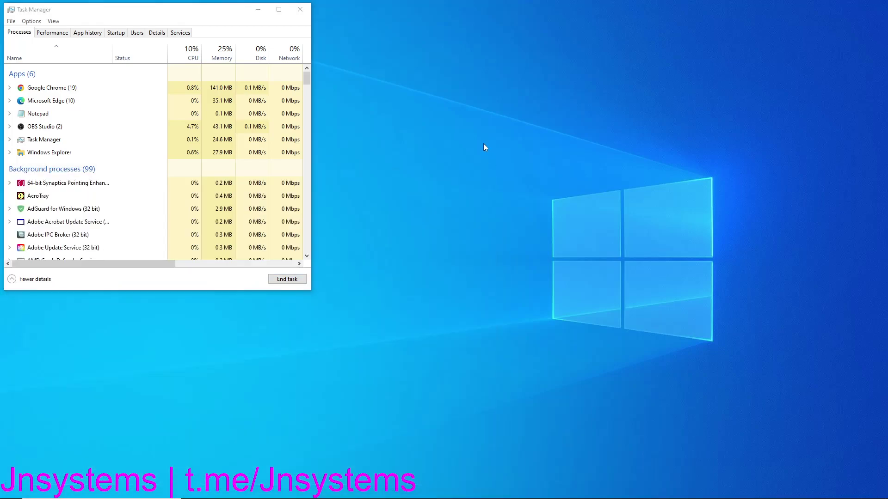